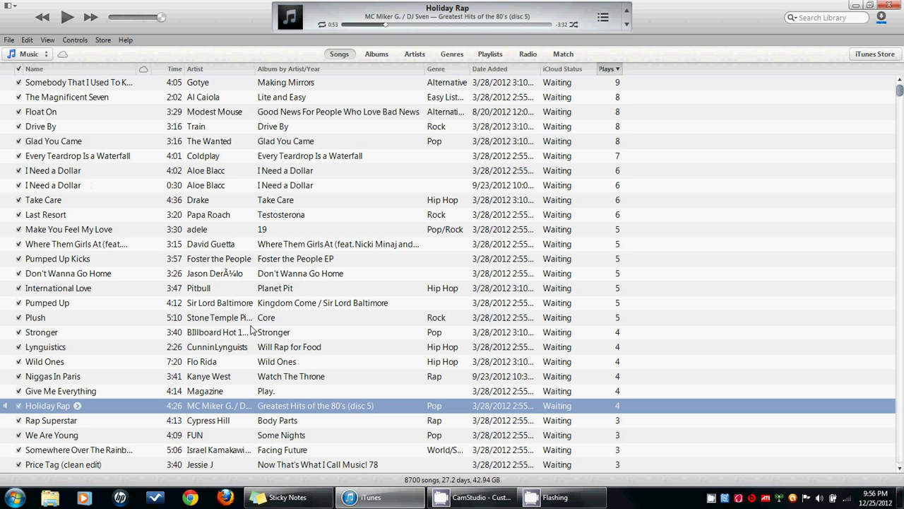
# Look up the RINGTONES folder in the Music library in Windows Explorer, and return to iTunes.
pyautogui.click(50, 498)
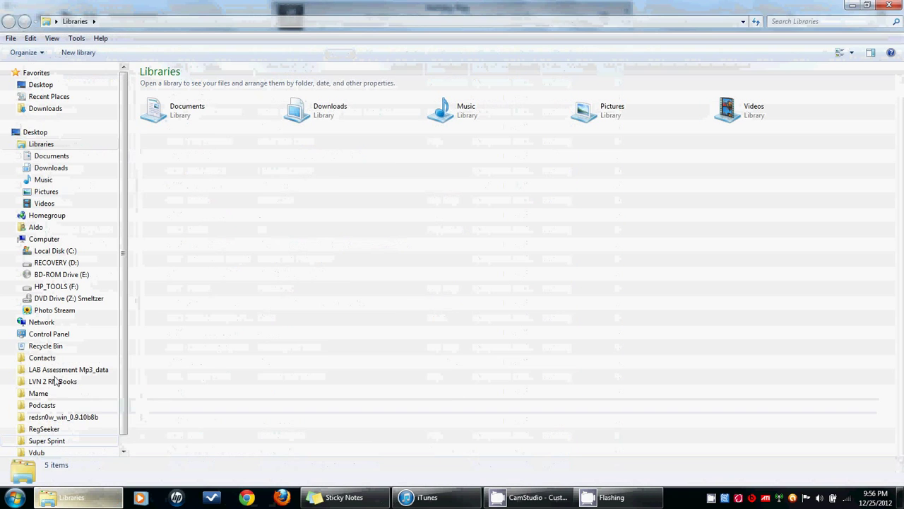
pyautogui.click(43, 182)
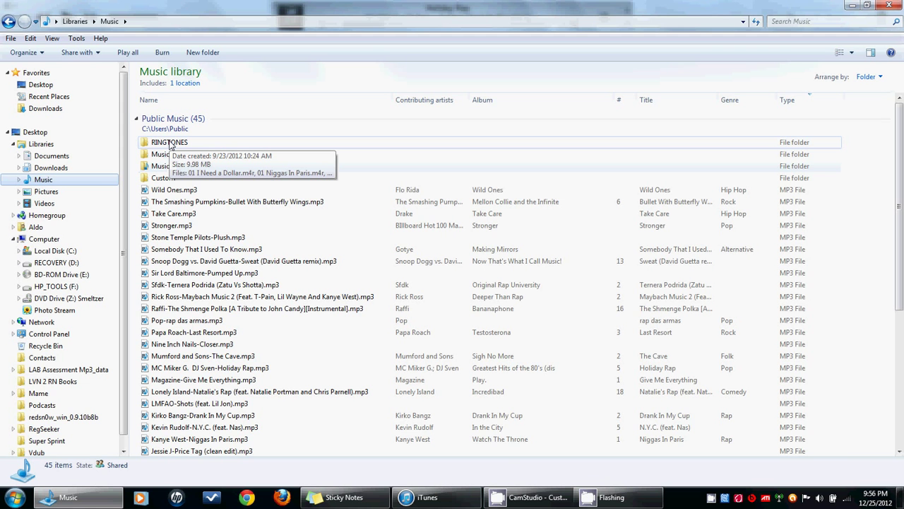
pyautogui.click(433, 499)
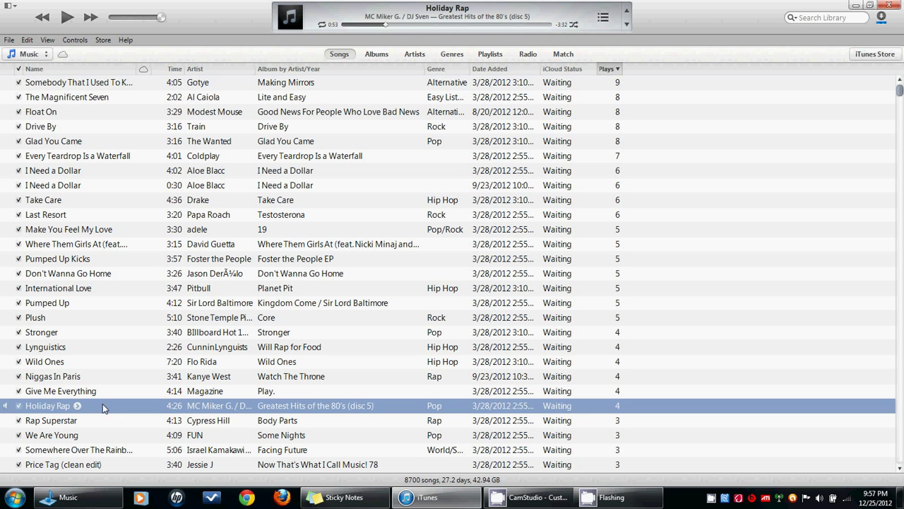
# Check in the general preferences that Tones is enabled as a library source.
pyautogui.click(46, 55)
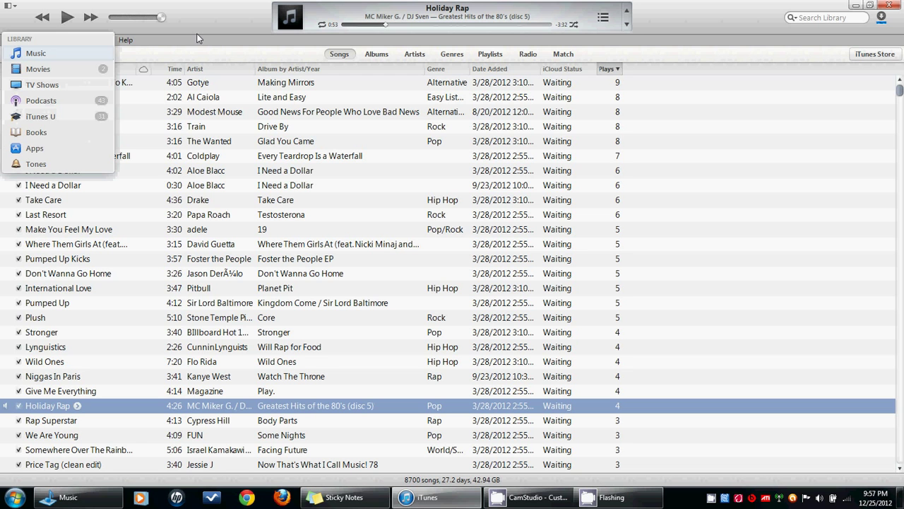
pyautogui.click(64, 39)
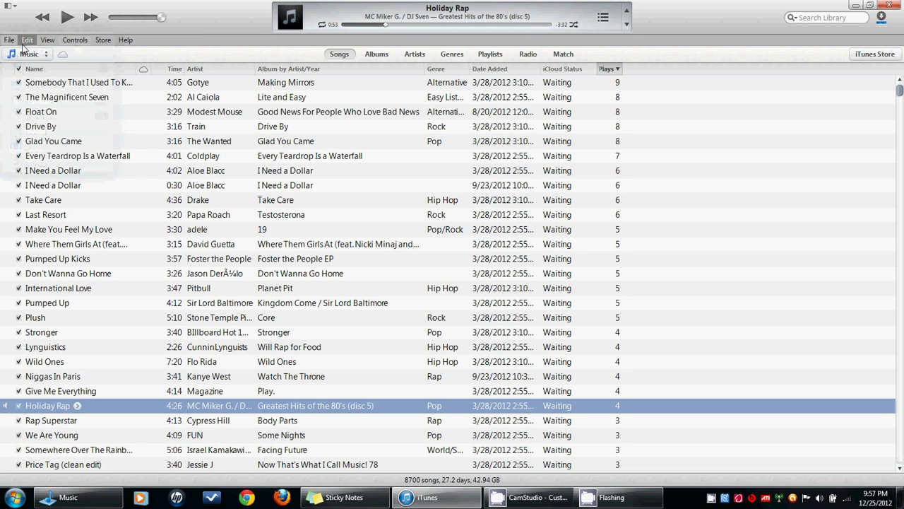
pyautogui.click(27, 40)
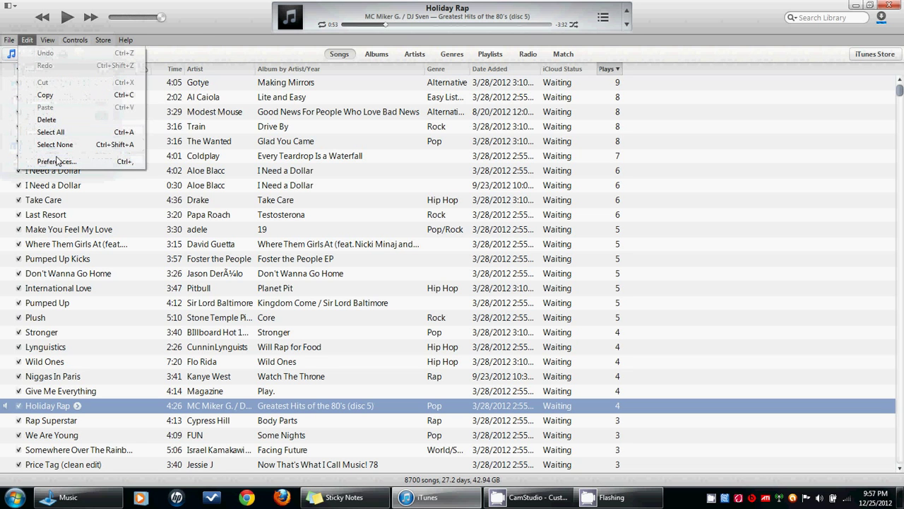
pyautogui.click(58, 160)
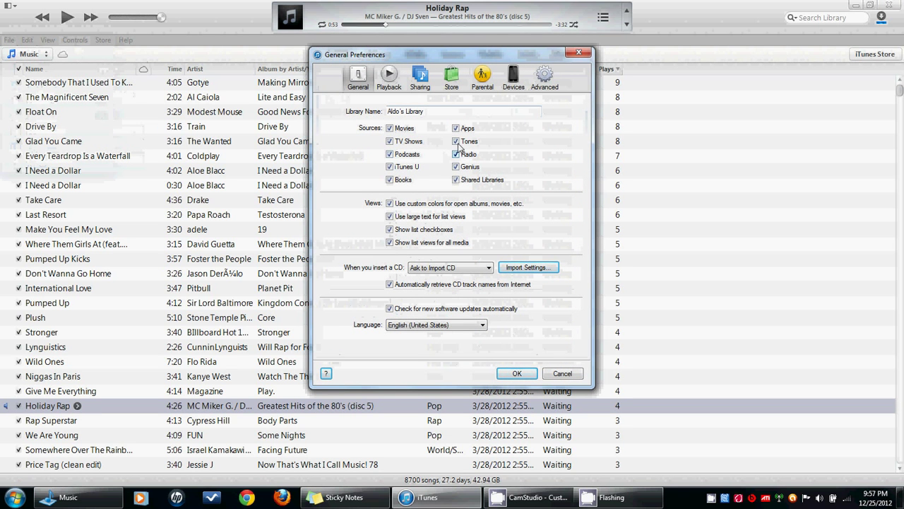
pyautogui.click(518, 374)
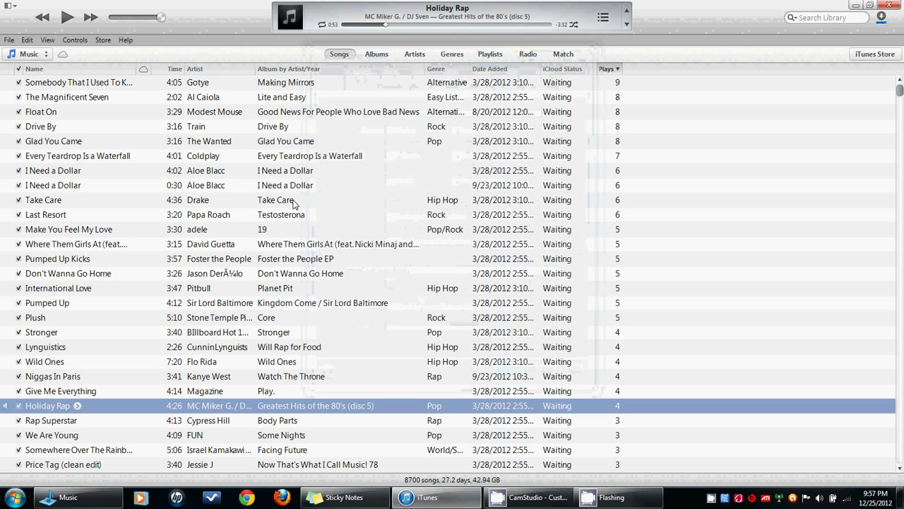
# Open the playback options in the song information for Holiday Rap and set the start time to 0:49.
pyautogui.rightClick(53, 410)
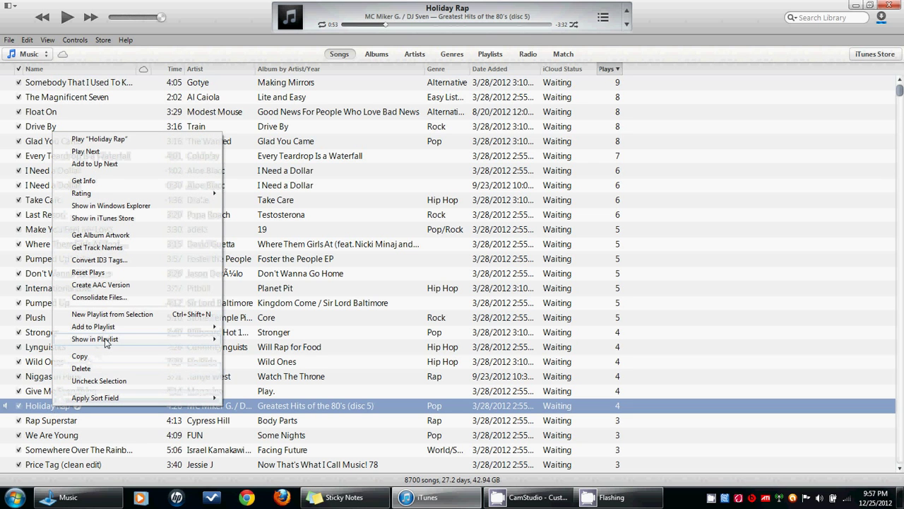
pyautogui.moveTo(104, 339)
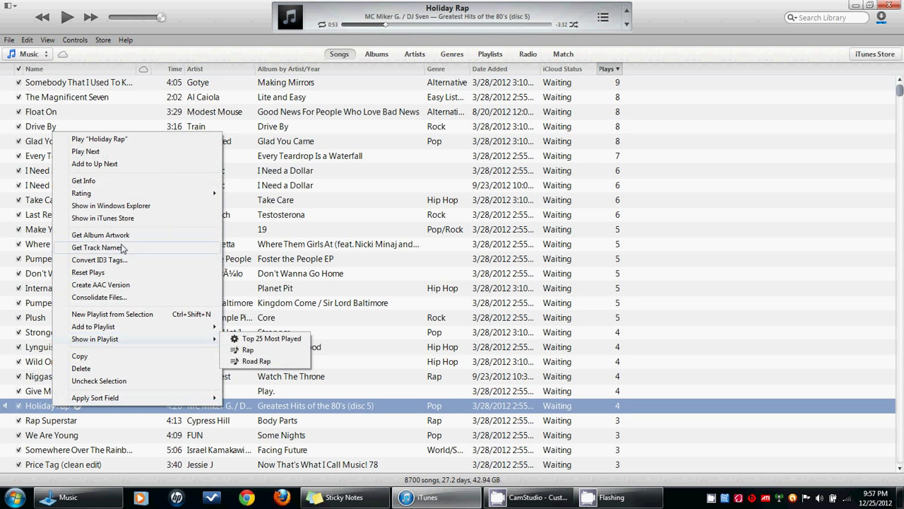
pyautogui.click(134, 182)
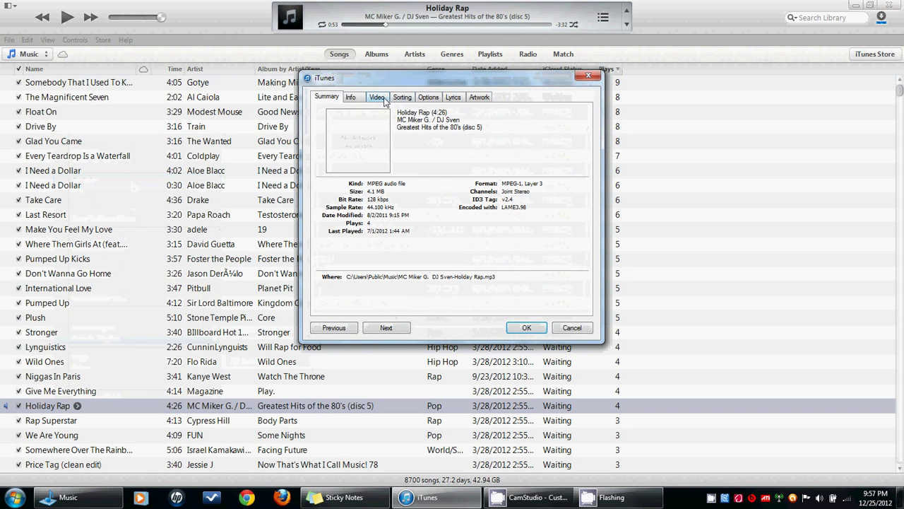
pyautogui.click(350, 97)
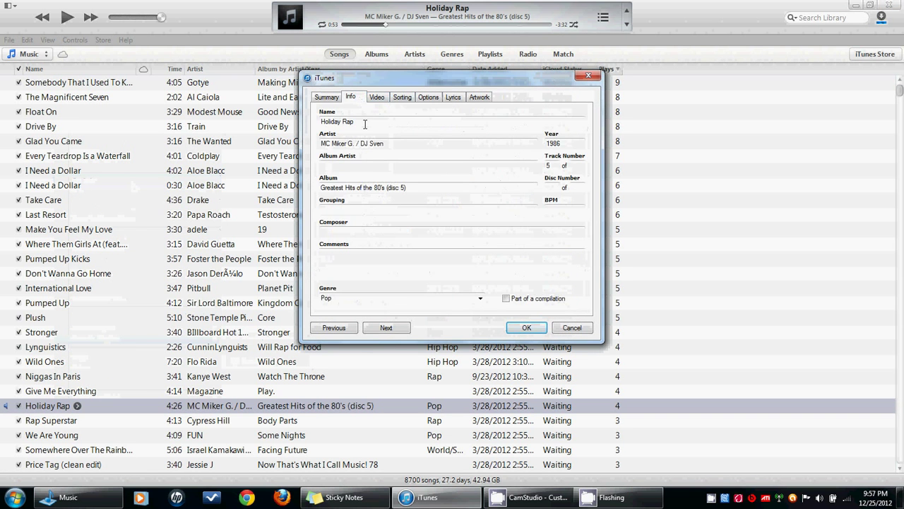
pyautogui.click(422, 98)
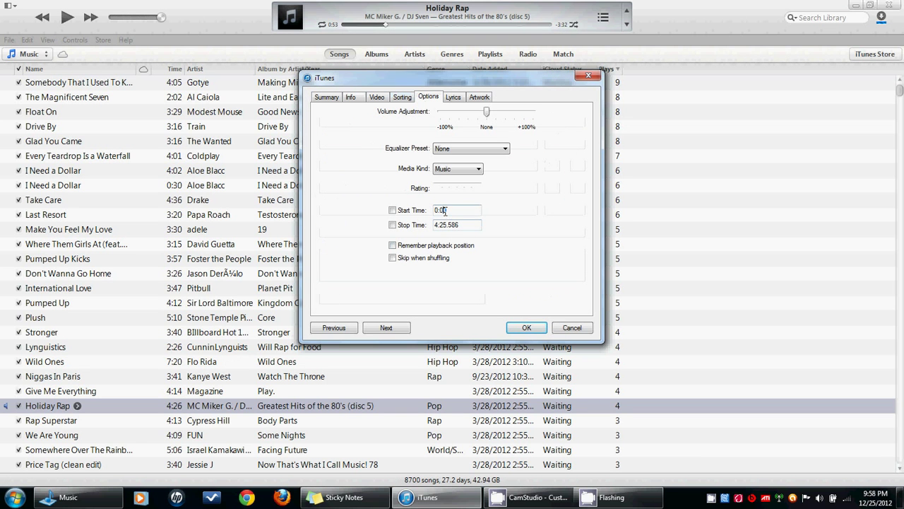
pyautogui.click(444, 209)
pyautogui.press('BackSpace')
pyautogui.press('BackSpace')
pyautogui.write('45')
pyautogui.press('BackSpace')
pyautogui.write('9')
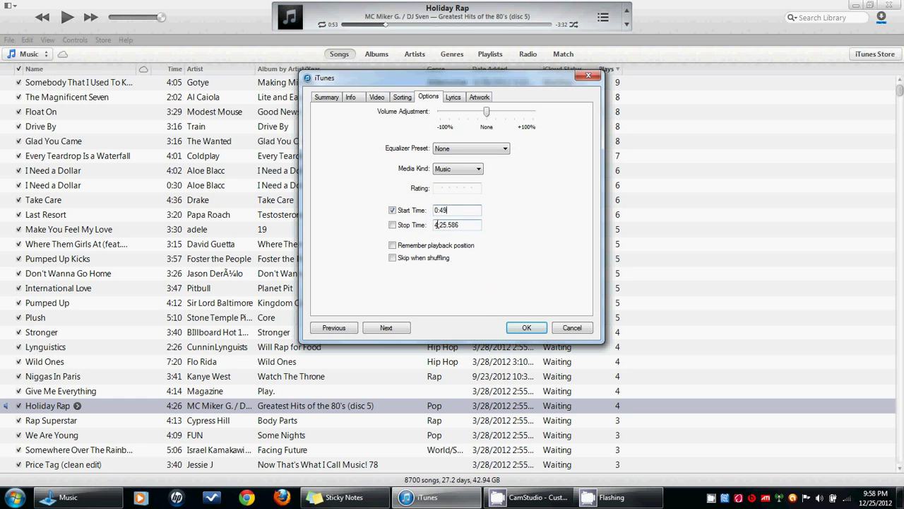
# Set the stop time of Holiday Rap to 1:19, apply it, and create an AAC version of the song.
pyautogui.doubleClick(437, 225)
pyautogui.press('BackSpace')
pyautogui.write('1:19')
pyautogui.click(518, 334)
pyautogui.rightClick(115, 412)
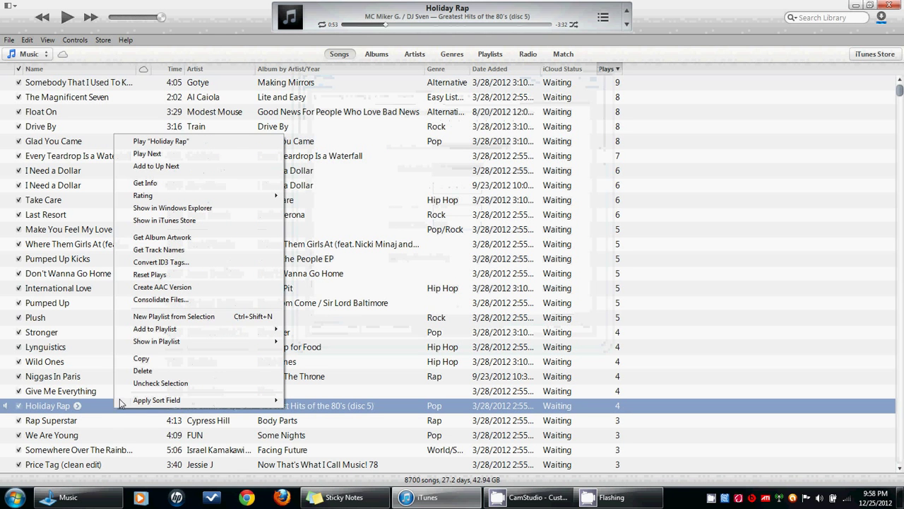
pyautogui.click(190, 288)
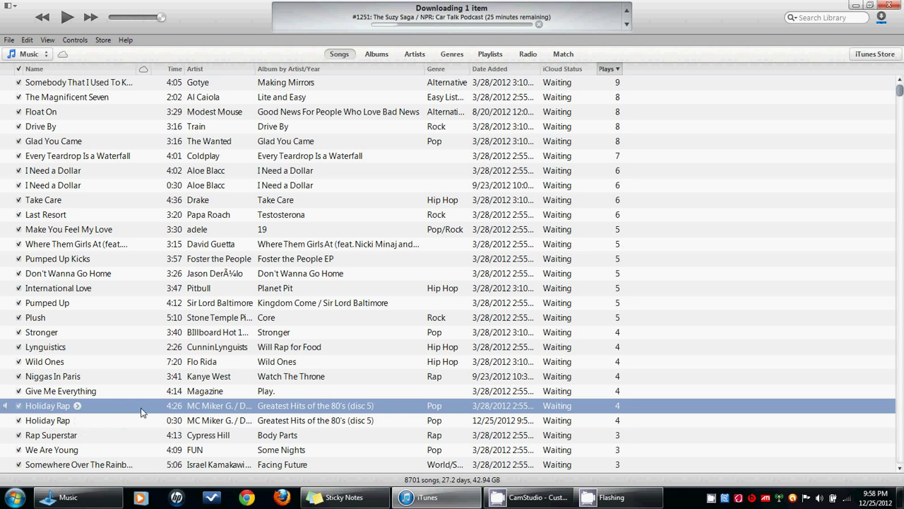
# Reset the original 4:26 Holiday Rap track to its full length, with start time 0:00 and stop time 4:25.586.
pyautogui.rightClick(141, 412)
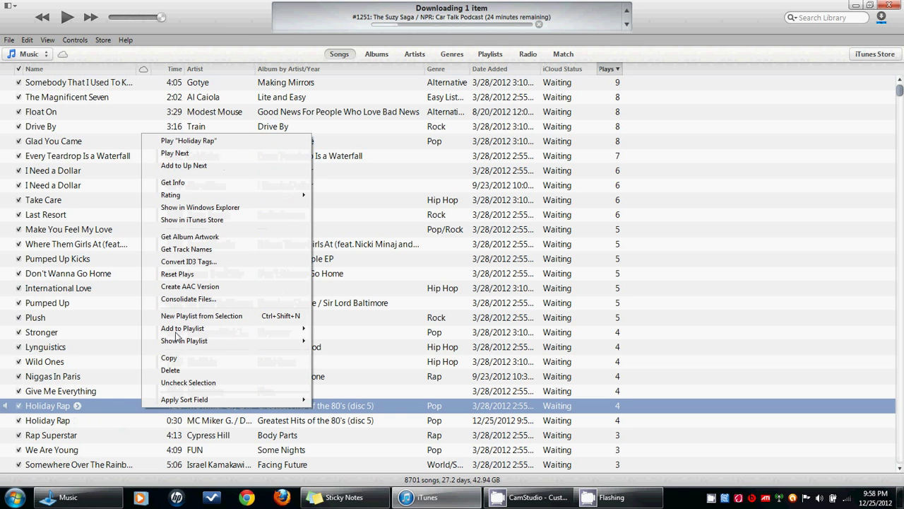
pyautogui.click(223, 185)
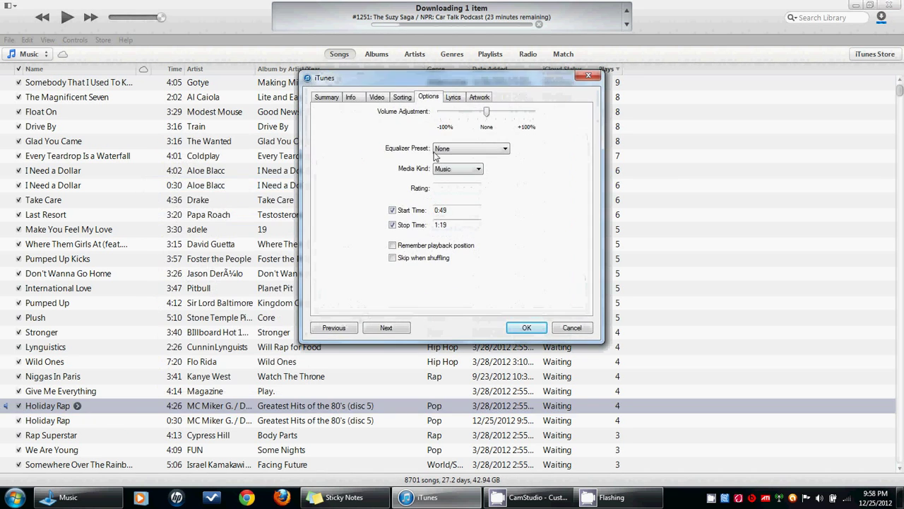
pyautogui.click(445, 209)
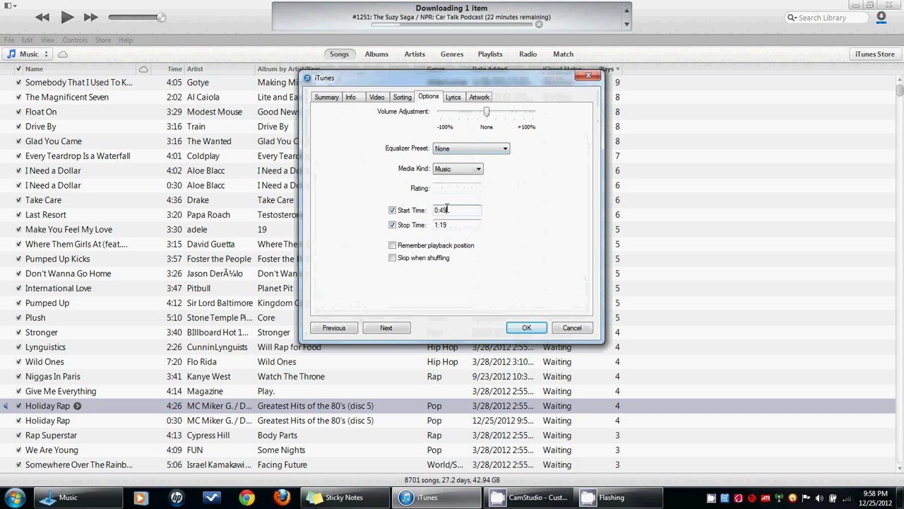
pyautogui.press('BackSpace')
pyautogui.press('BackSpace')
pyautogui.press('BackSpace')
pyautogui.press('BackSpace')
pyautogui.press('Tab')
pyautogui.press('Tab')
pyautogui.press('BackSpace')
pyautogui.press('Tab')
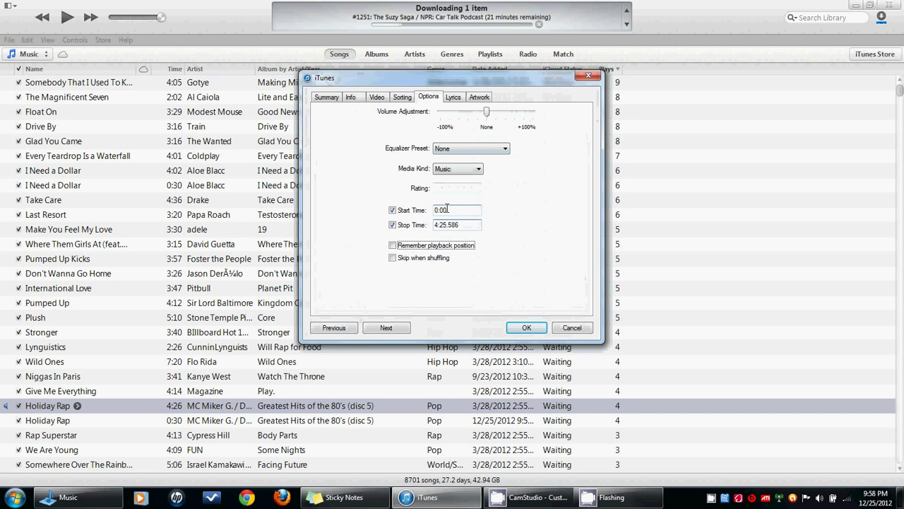
pyautogui.click(527, 328)
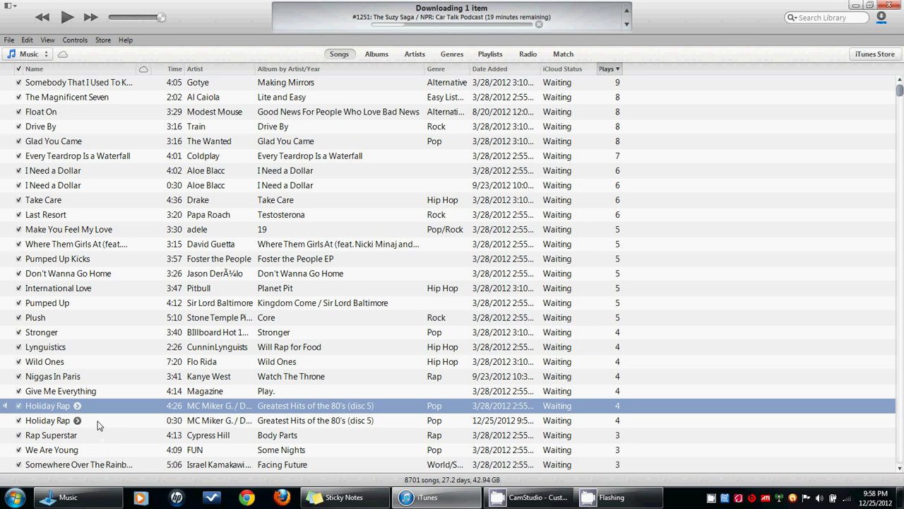
# Show the 0:30 Holiday Rap version in Windows Explorer and rename its file to 05 Holiday Rap.m4r, accepting the extension change.
pyautogui.rightClick(150, 427)
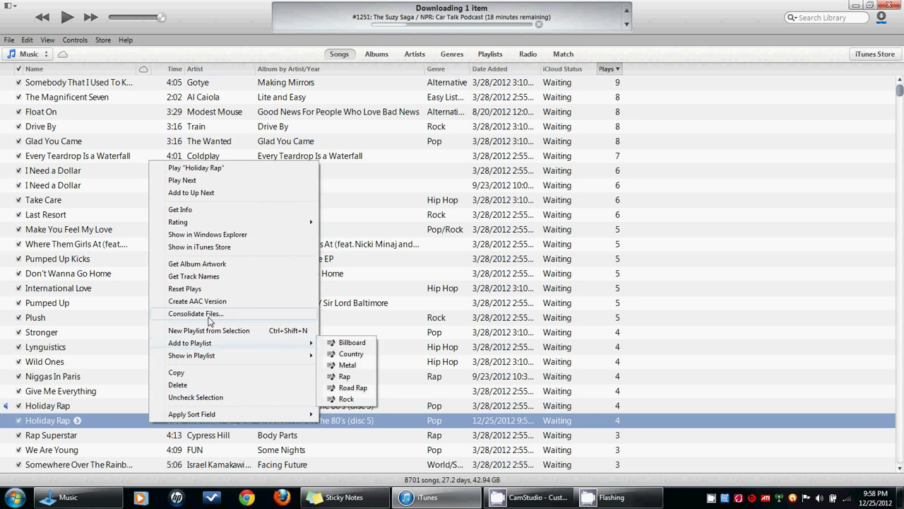
pyautogui.click(230, 237)
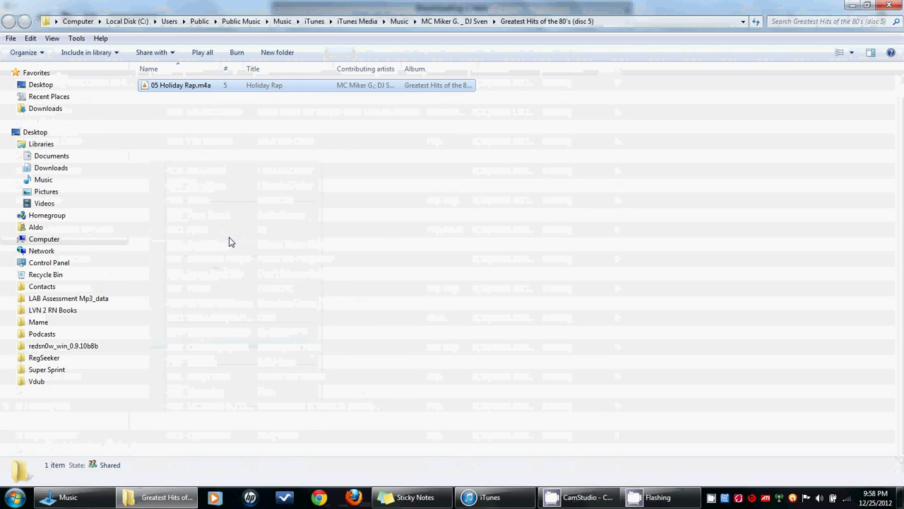
pyautogui.click(199, 90)
pyautogui.click(199, 91)
pyautogui.press('BackSpace')
pyautogui.write('r')
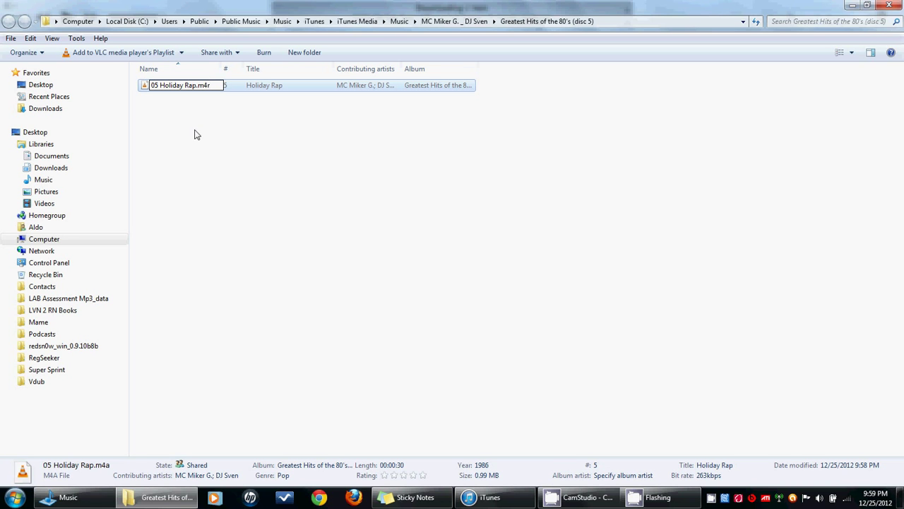
pyautogui.press('Return')
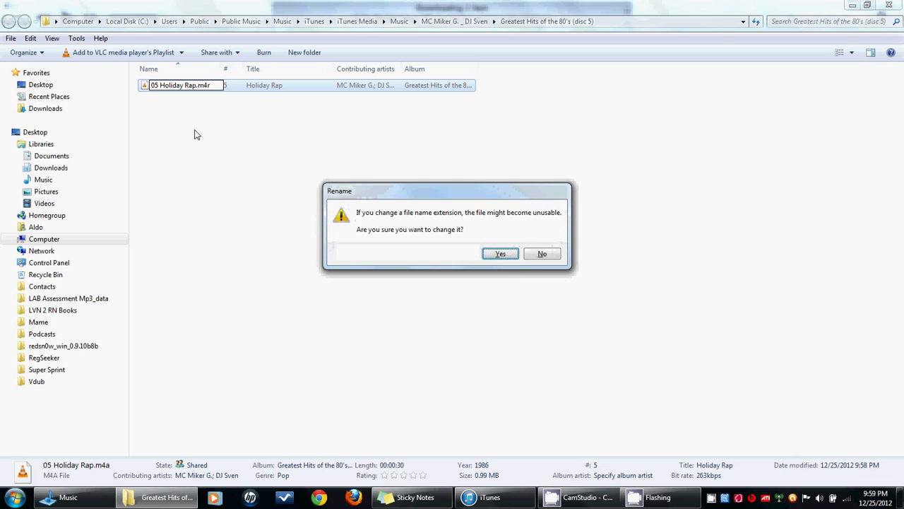
pyautogui.click(501, 254)
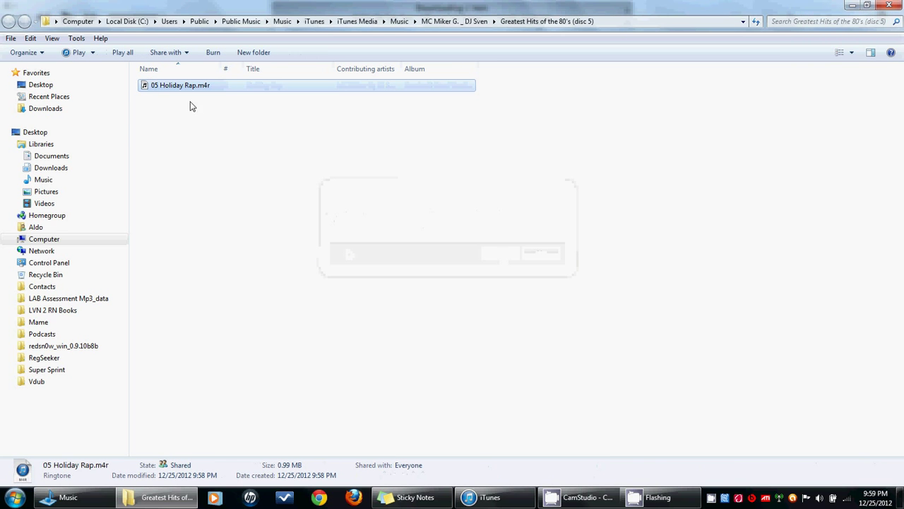
# Move 05 Holiday Rap.m4r into the RINGTONES folder under Public Music.
pyautogui.click(19, 181)
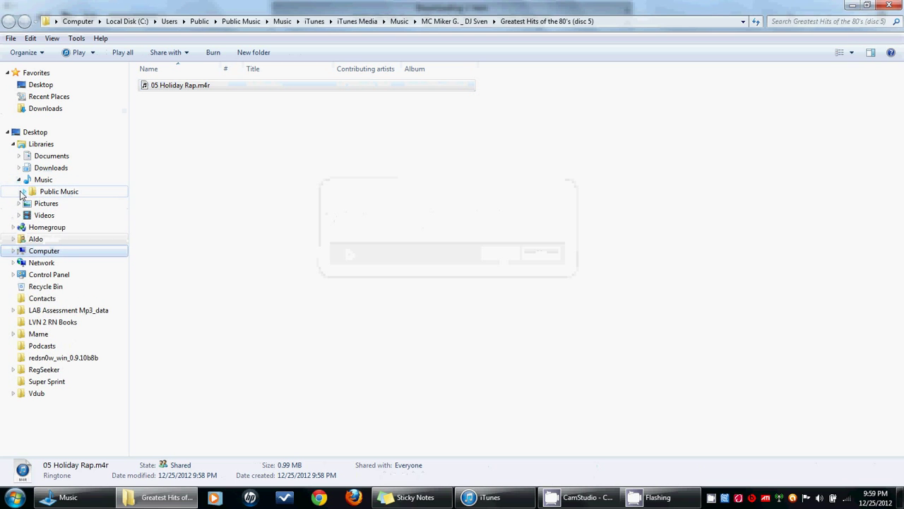
pyautogui.click(24, 191)
pyautogui.click(197, 85)
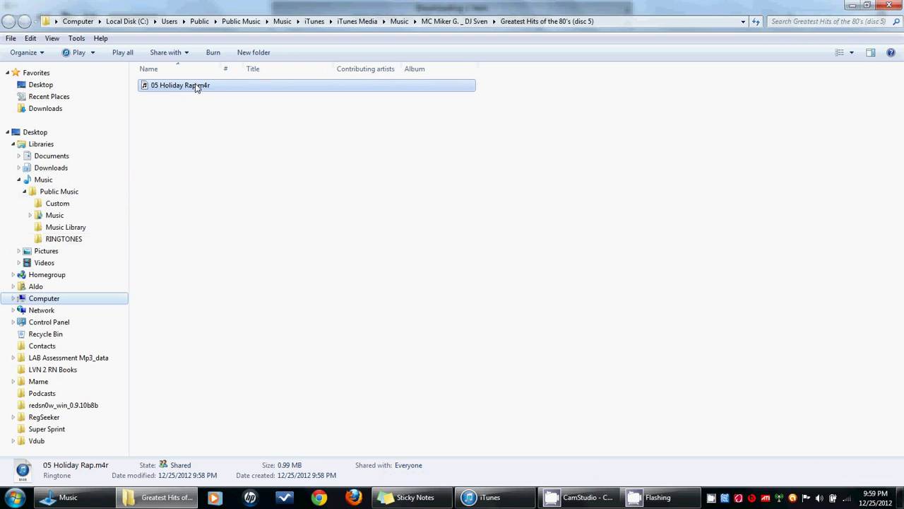
pyautogui.moveTo(197, 86); pyautogui.dragTo(87, 240)
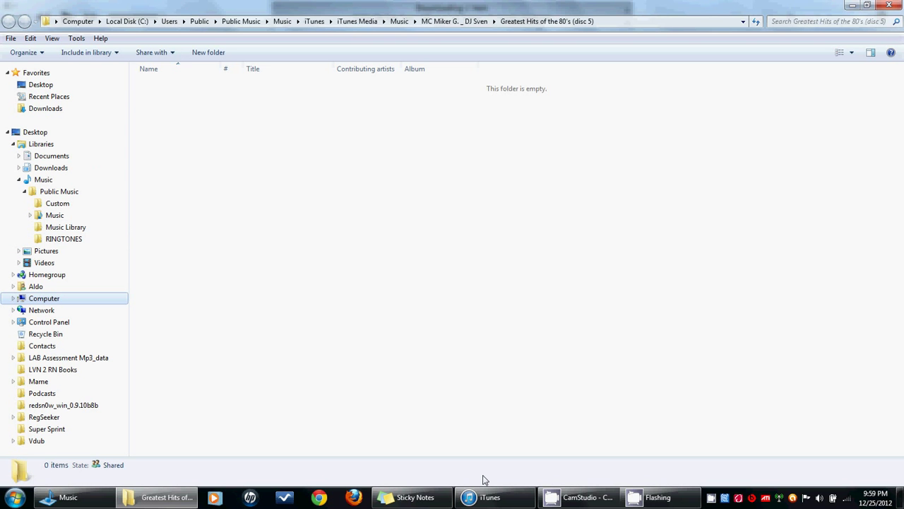
# Switch to iTunes and display the Tones library.
pyautogui.moveTo(477, 502)
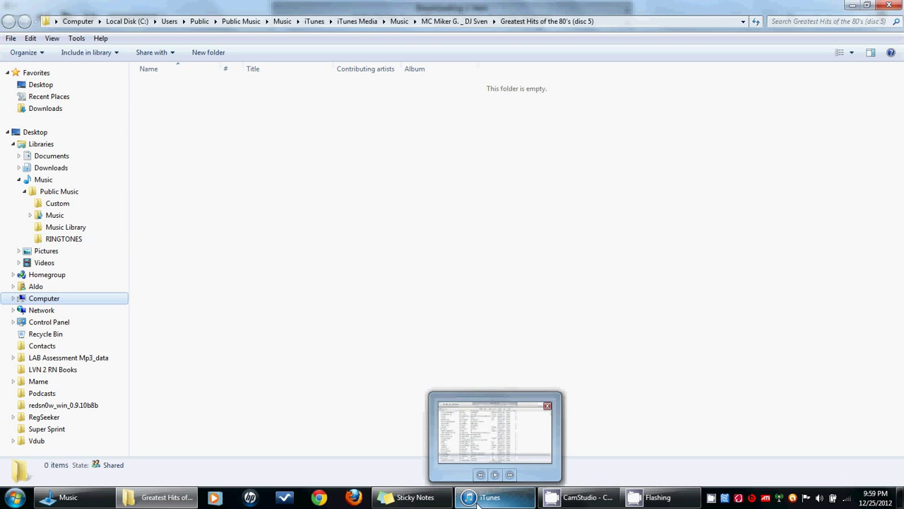
pyautogui.click(478, 500)
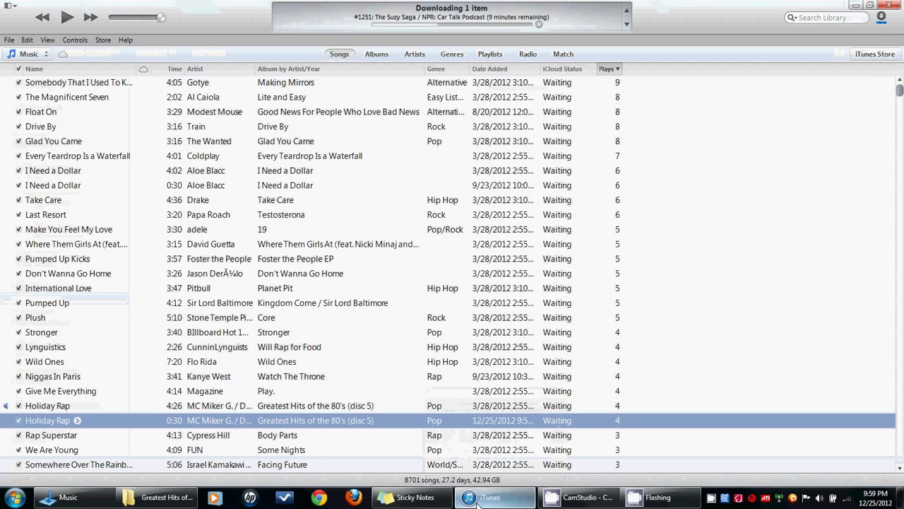
pyautogui.click(9, 41)
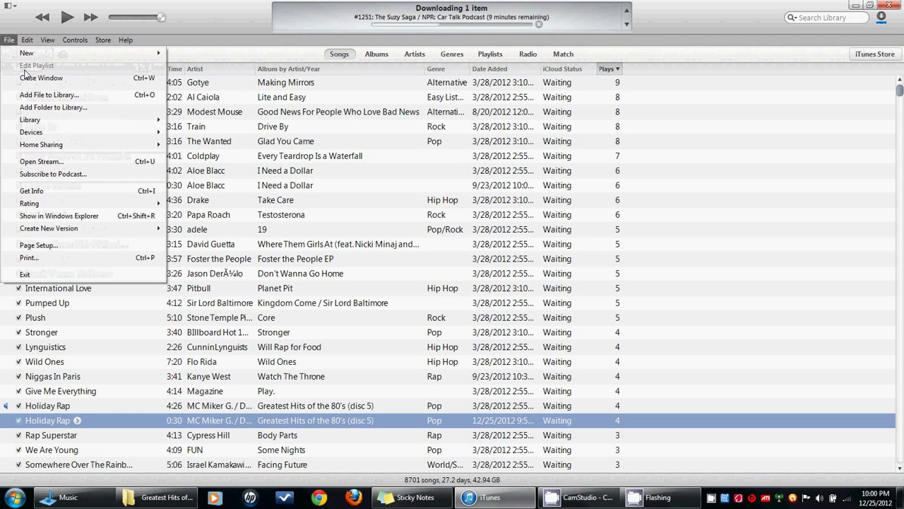
pyautogui.click(19, 30)
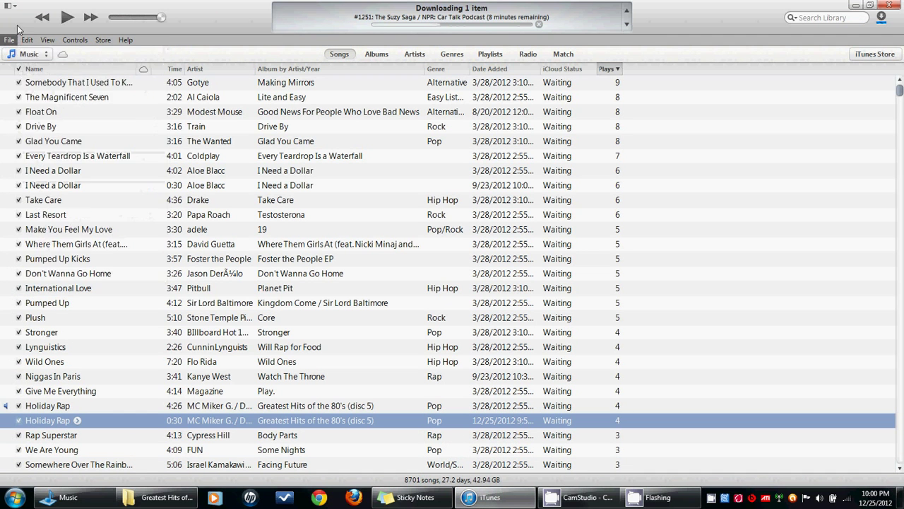
pyautogui.click(48, 55)
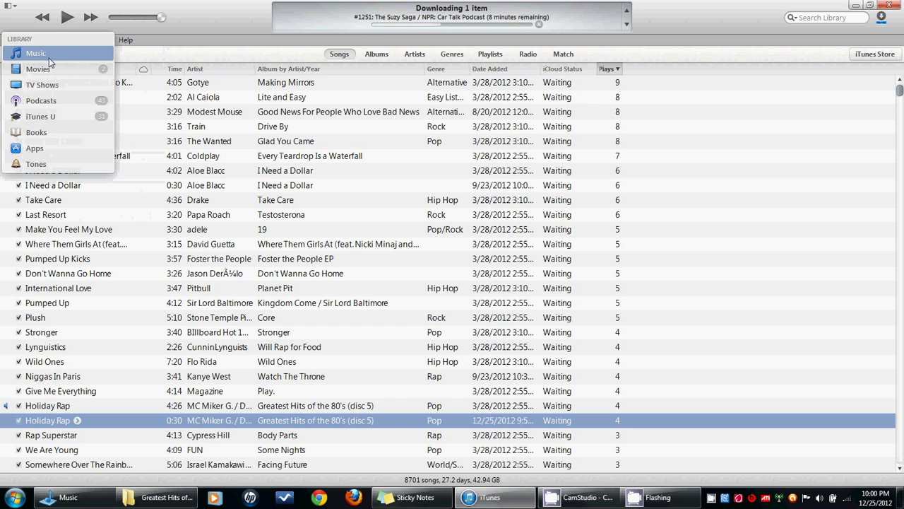
pyautogui.click(55, 163)
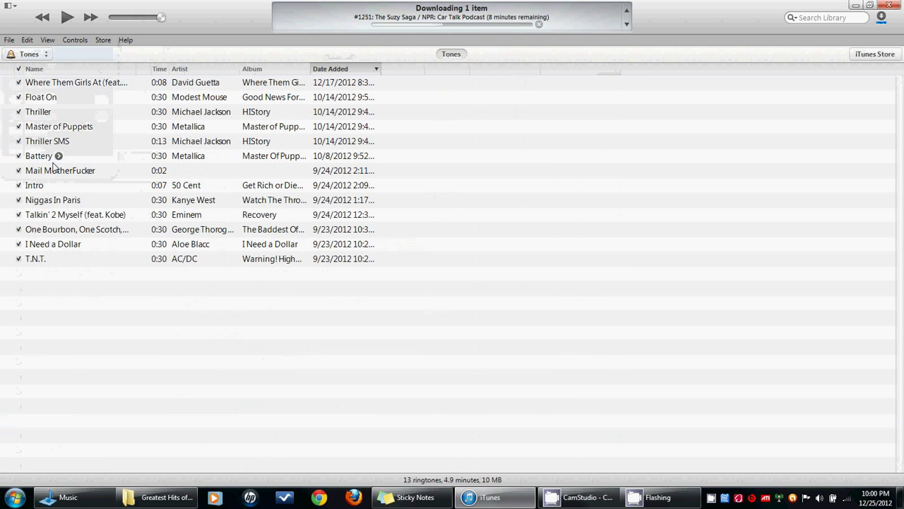
# Add 05 Holiday Rap.m4r from the RINGTONES folder to the library and play the new tone.
pyautogui.click(9, 40)
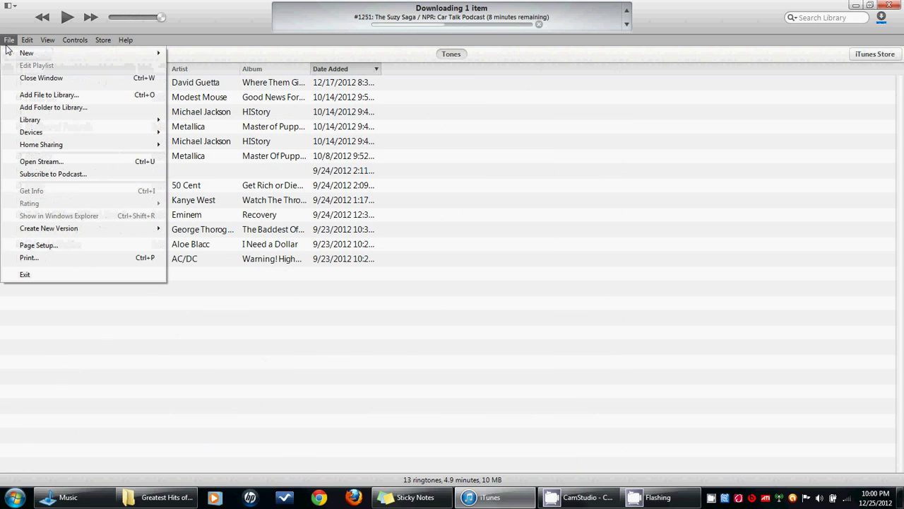
pyautogui.click(48, 95)
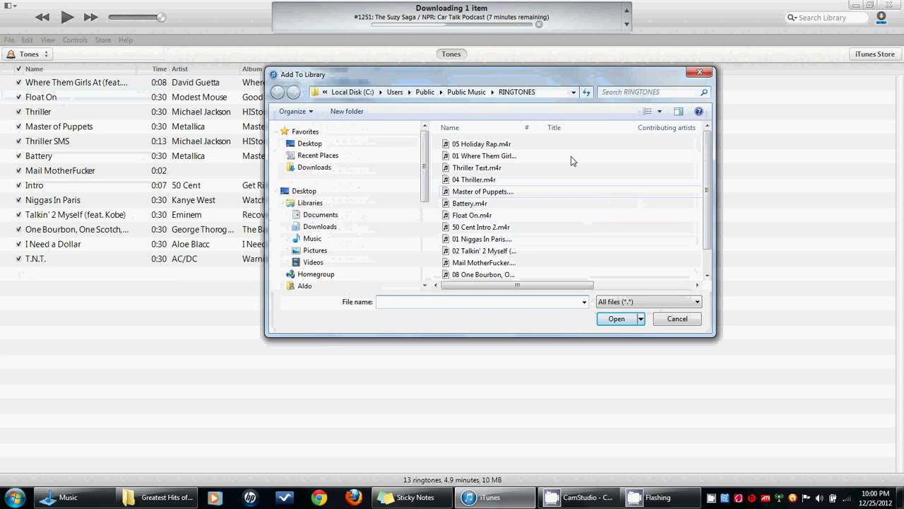
pyautogui.doubleClick(495, 145)
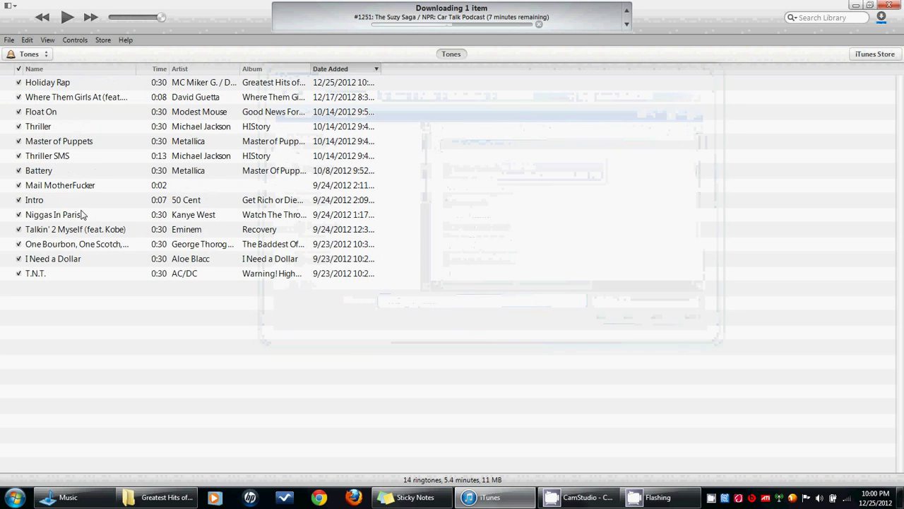
pyautogui.doubleClick(50, 82)
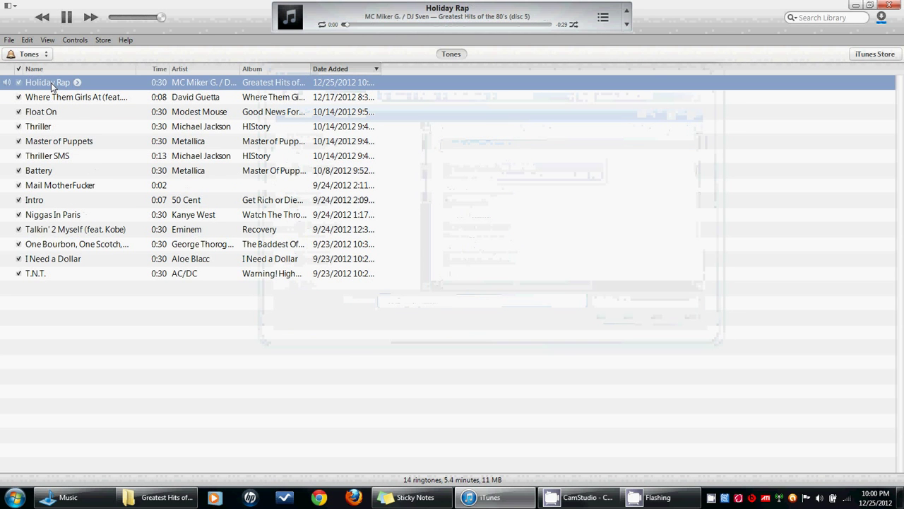